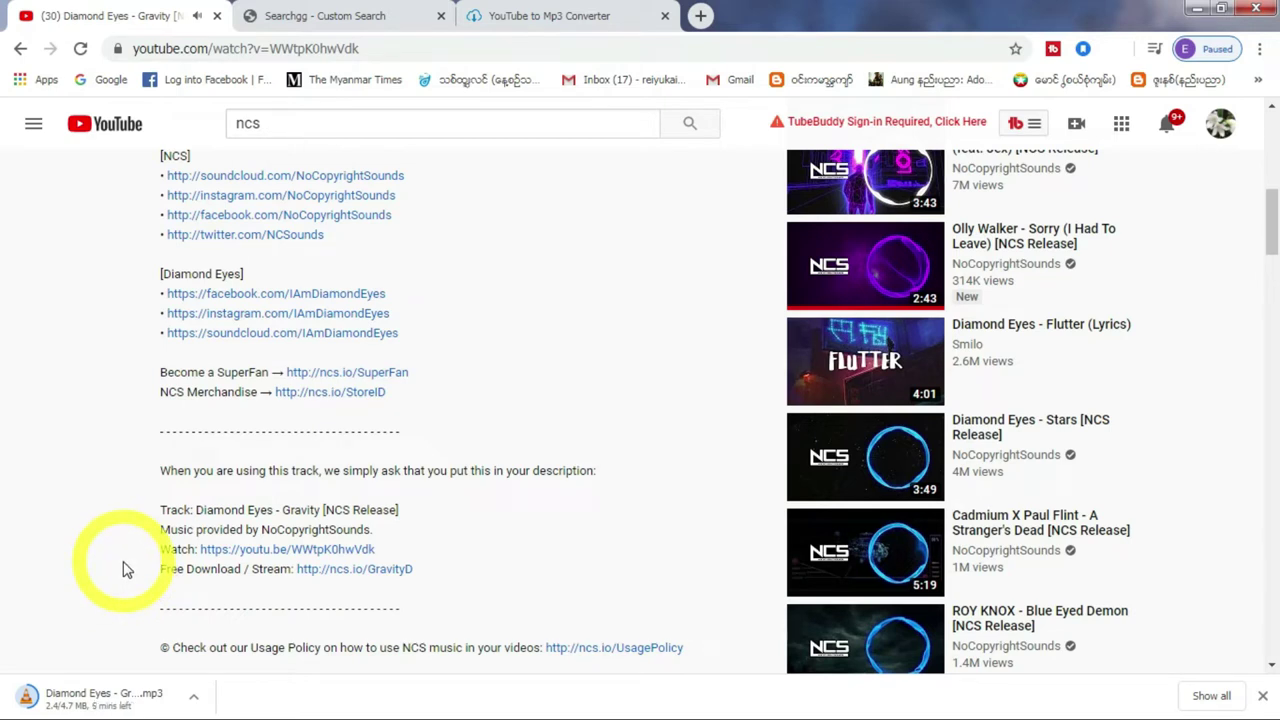
- Select the four-line music credit in the video description, from "Track: Diamond Eyes - Gravity [NCS Release]" through the "Free Download / Stream" link
double_click(162, 512)
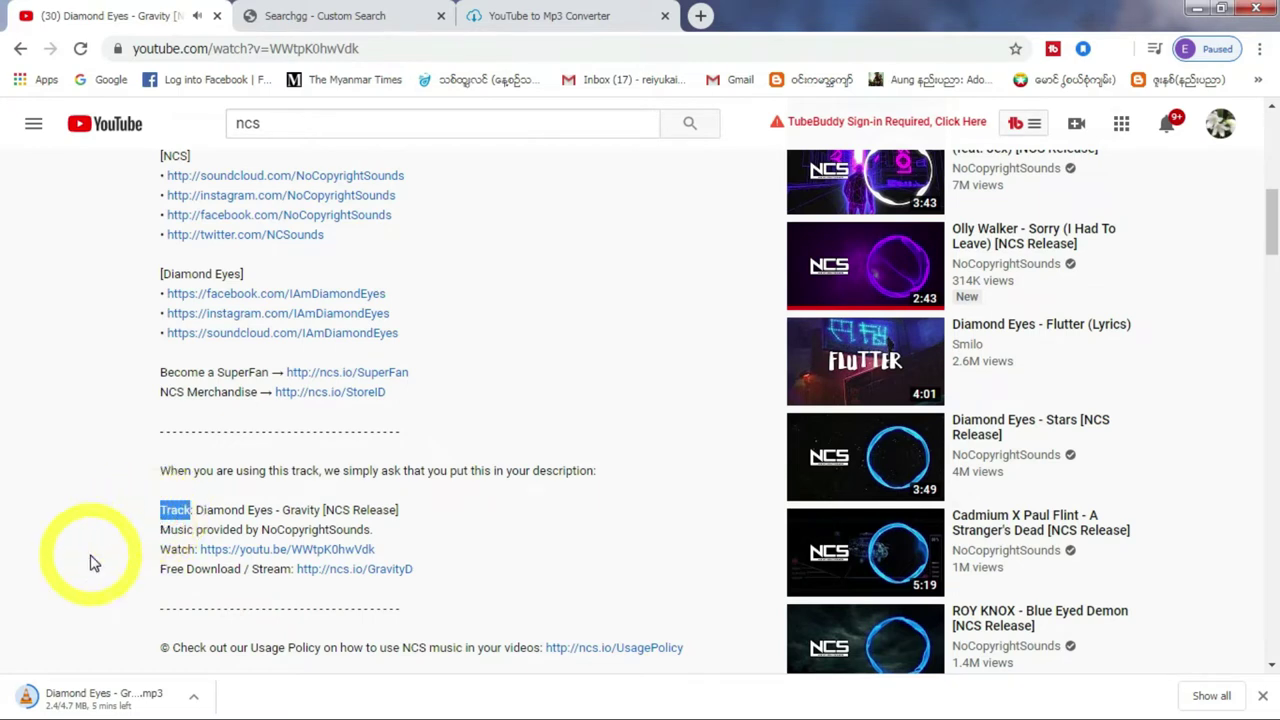
key(shift+Right)
key(shift+Right)
key(shift+Right)
key(shift+Right)
key(shift+Right)
key(shift+Right)
key(shift+Right)
key(shift+Right)
key(shift+Right)
key(shift+Right)
key(shift+Right)
key(shift+Right)
key(shift+Right)
key(shift+Right)
key(shift+Right)
key(shift+Right)
key(shift+Right)
key(shift+Right)
key(shift+Right)
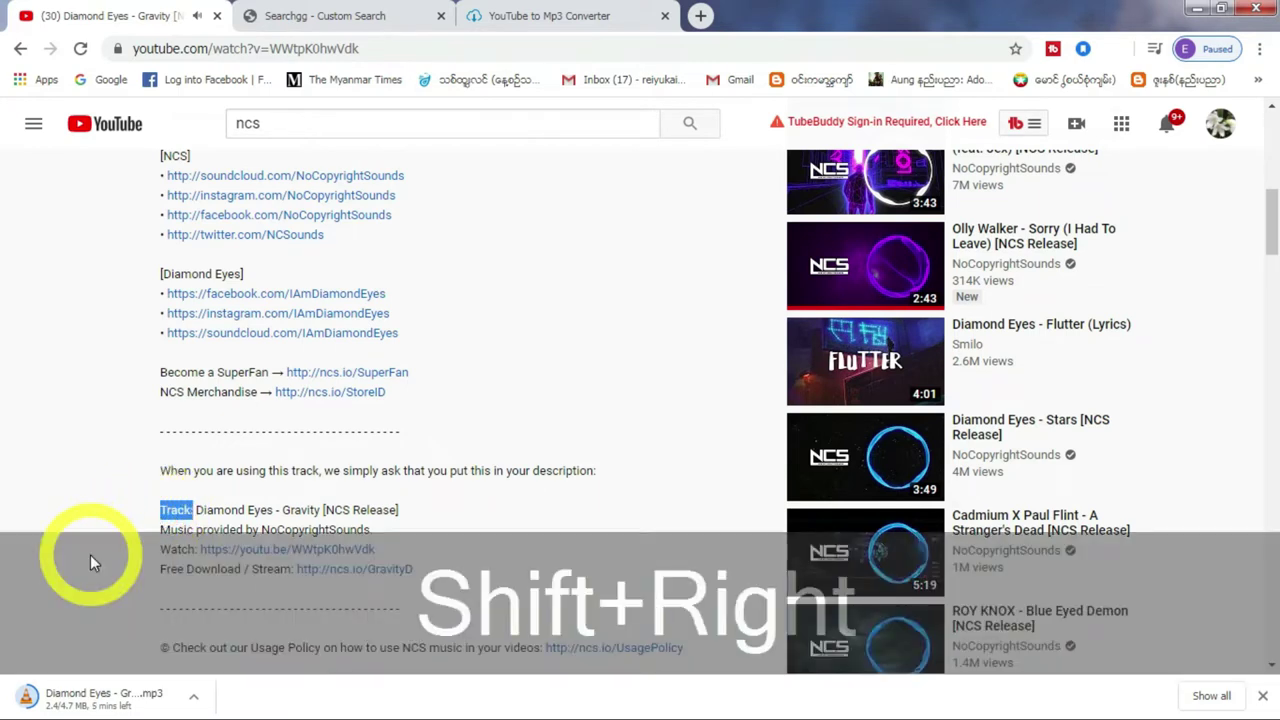
key(shift+Right)
key(shift+Right)
key(shift+Right)
key(shift+Right)
key(shift+Right)
key(shift+Right)
key(shift+Right)
key(shift+Right)
key(shift+Right)
key(shift+Right)
key(shift+Right)
key(shift+Right)
key(shift+Right)
key(shift+Right)
key(shift+Right)
key(shift+Right)
key(shift+Right)
key(shift+Right)
key(shift+Right)
key(shift+Right)
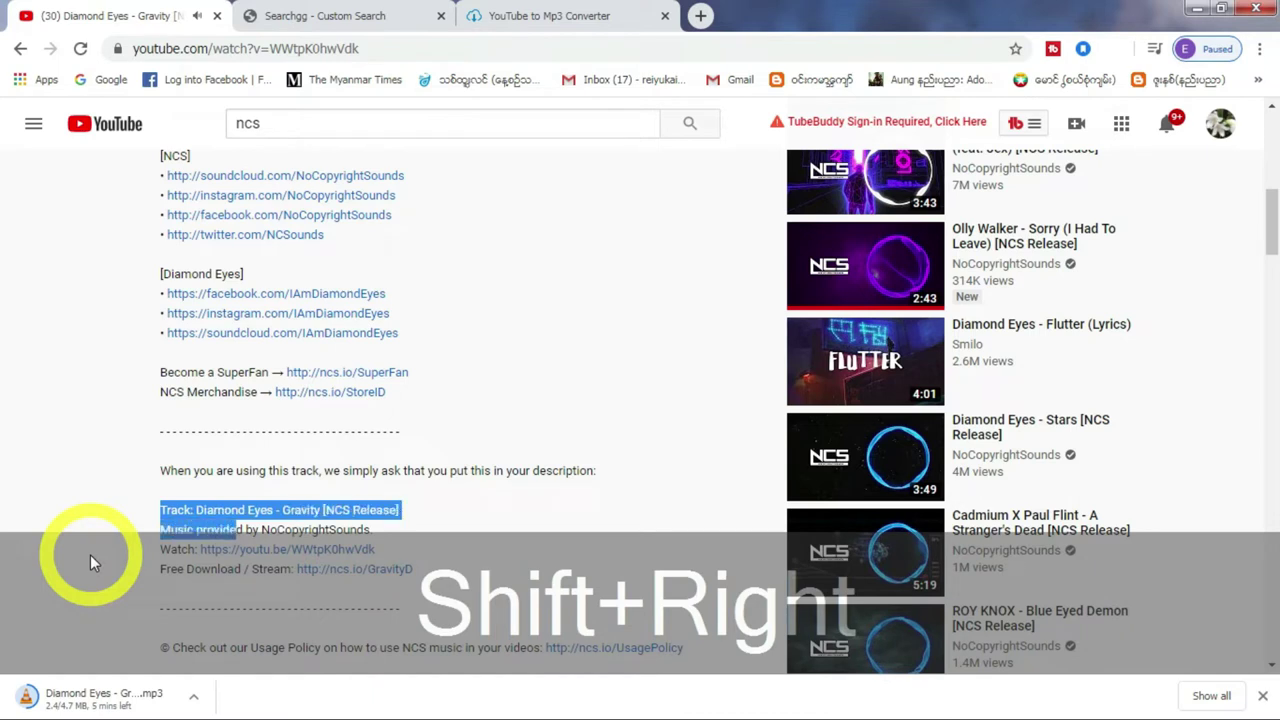
key(shift+Right)
key(shift+Right)
key(shift+Right)
key(shift+Right)
key(shift+Right)
key(shift+Right)
key(shift+Right)
key(shift+Right)
key(shift+Right)
key(shift+Right)
key(shift+Right)
key(shift+Right)
key(shift+Right)
key(shift+Right)
key(shift+Right)
key(shift+Right)
key(shift+Right)
key(shift+Right)
key(shift+Right)
key(shift+Right)
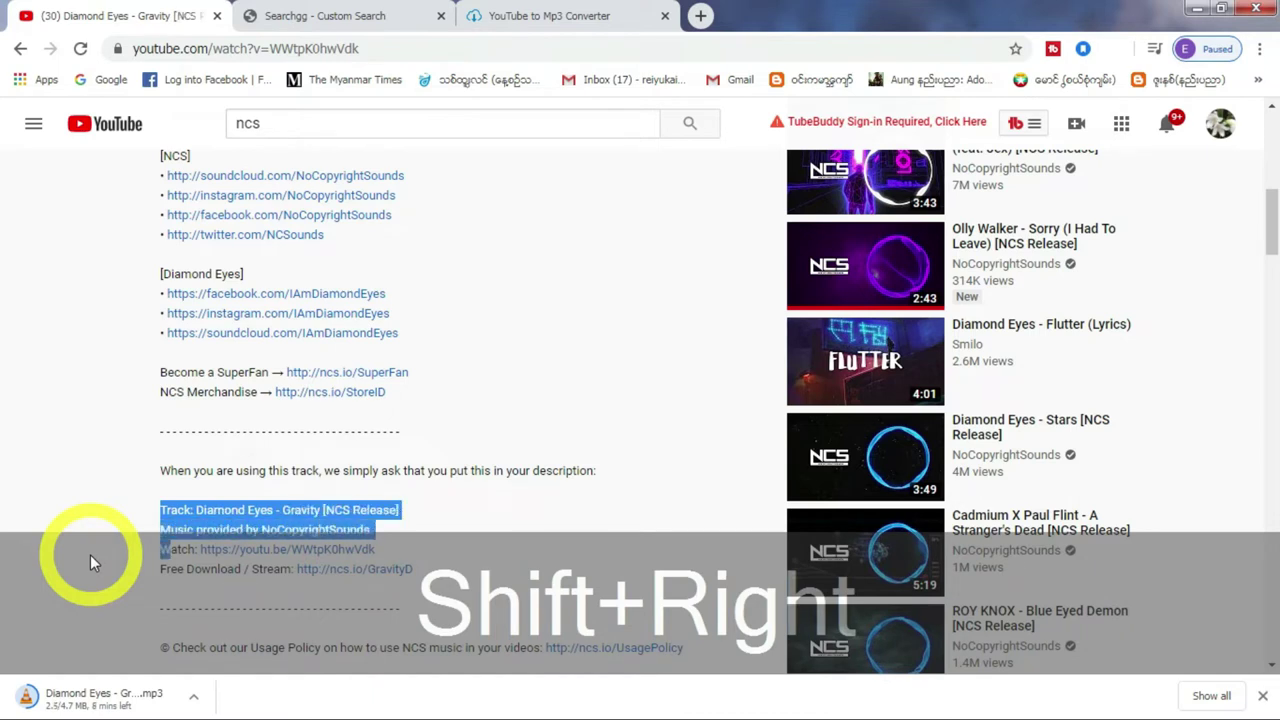
key(shift+Right)
key(shift+Right)
key(shift+Right)
key(shift+Right)
key(shift+Right)
key(shift+Right)
key(shift+Right)
key(shift+Right)
key(shift+Right)
key(shift+Right)
key(shift+Right)
key(shift+Right)
key(shift+Right)
key(shift+Right)
key(shift+Right)
key(shift+Right)
key(shift+Right)
key(shift+Right)
key(shift+Right)
key(shift+Right)
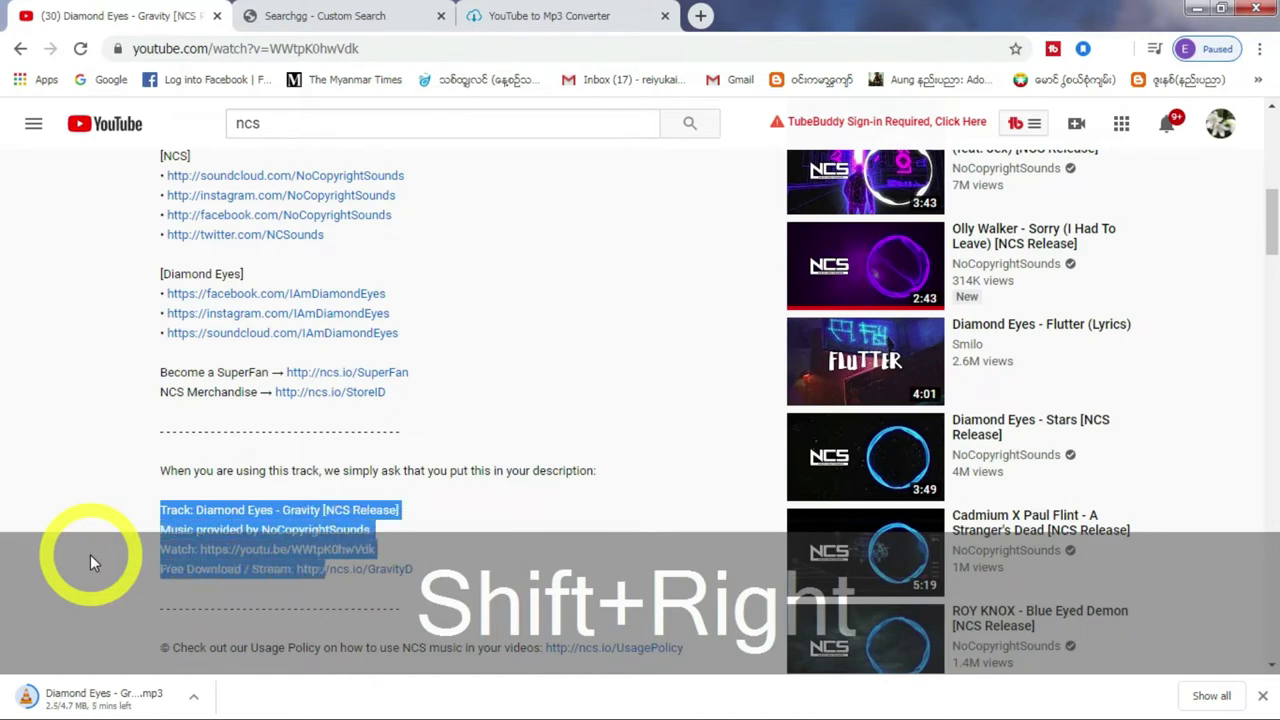
key(shift+Right)
key(shift+Right)
key(shift+Right)
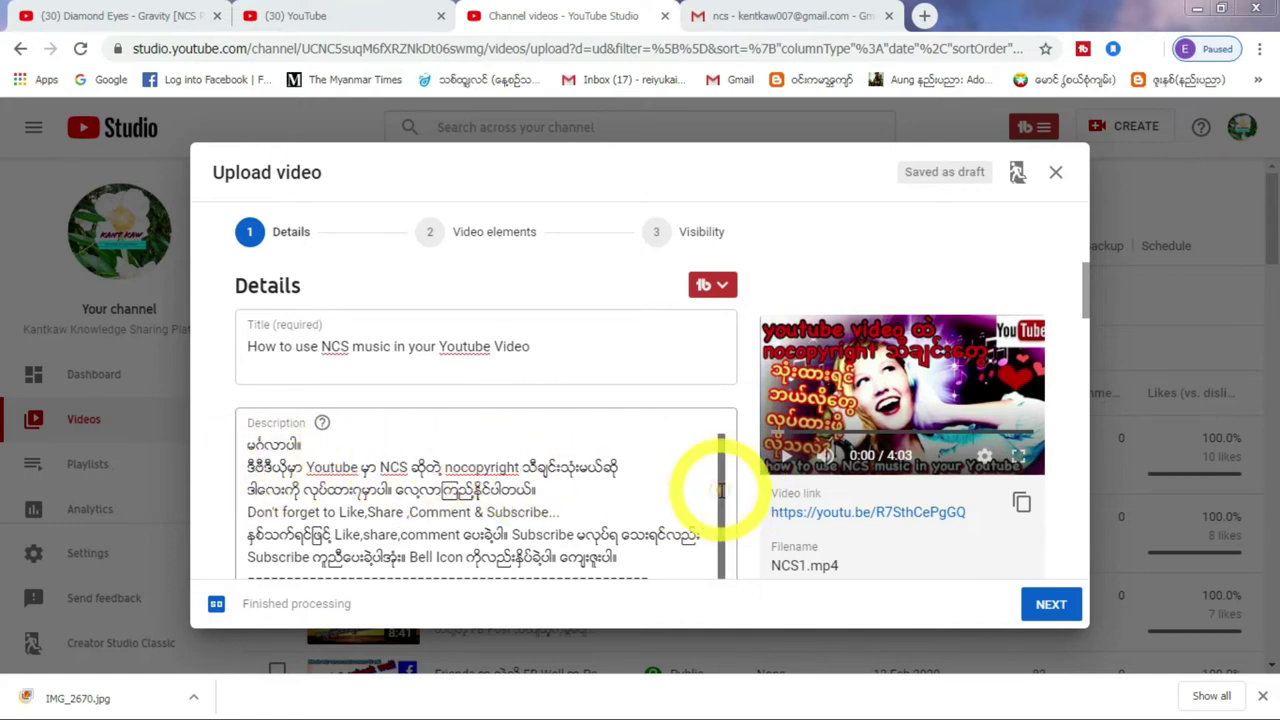
- Examine the draft video's description in the upload details, down to the background music information and NCS track credit at its end
drag(720, 490, 721, 568)
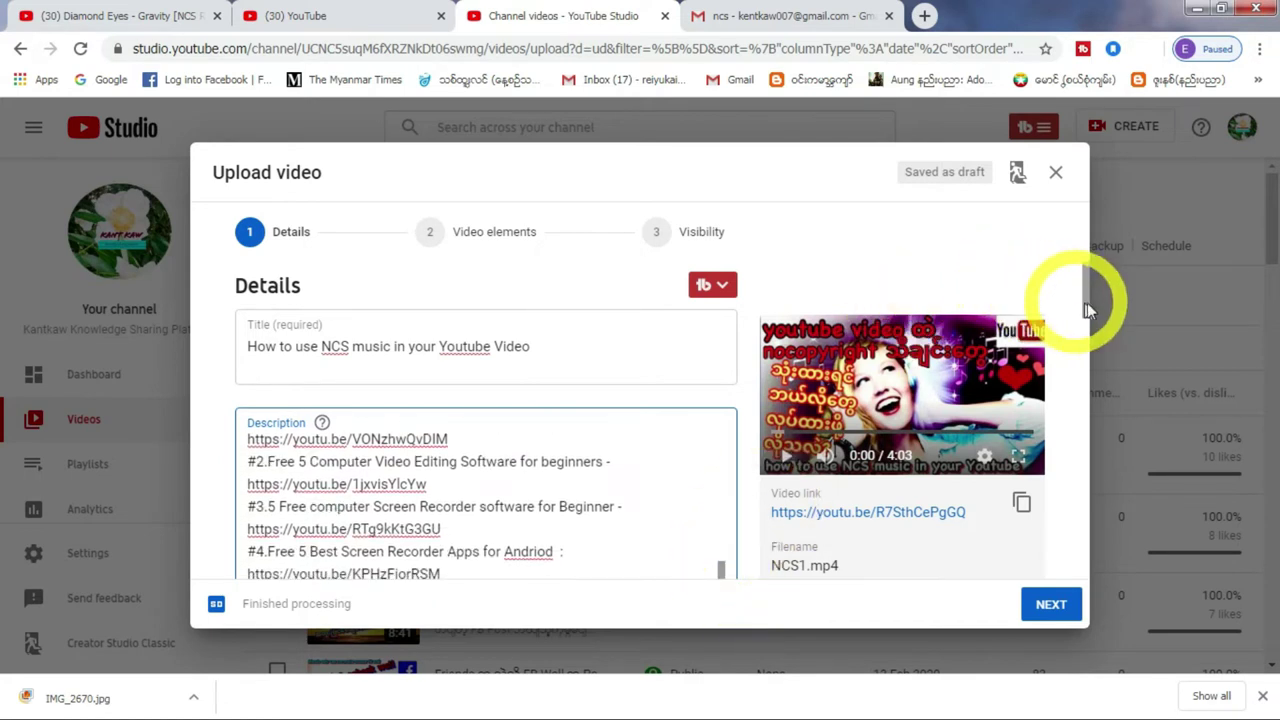
drag(1087, 302, 1085, 463)
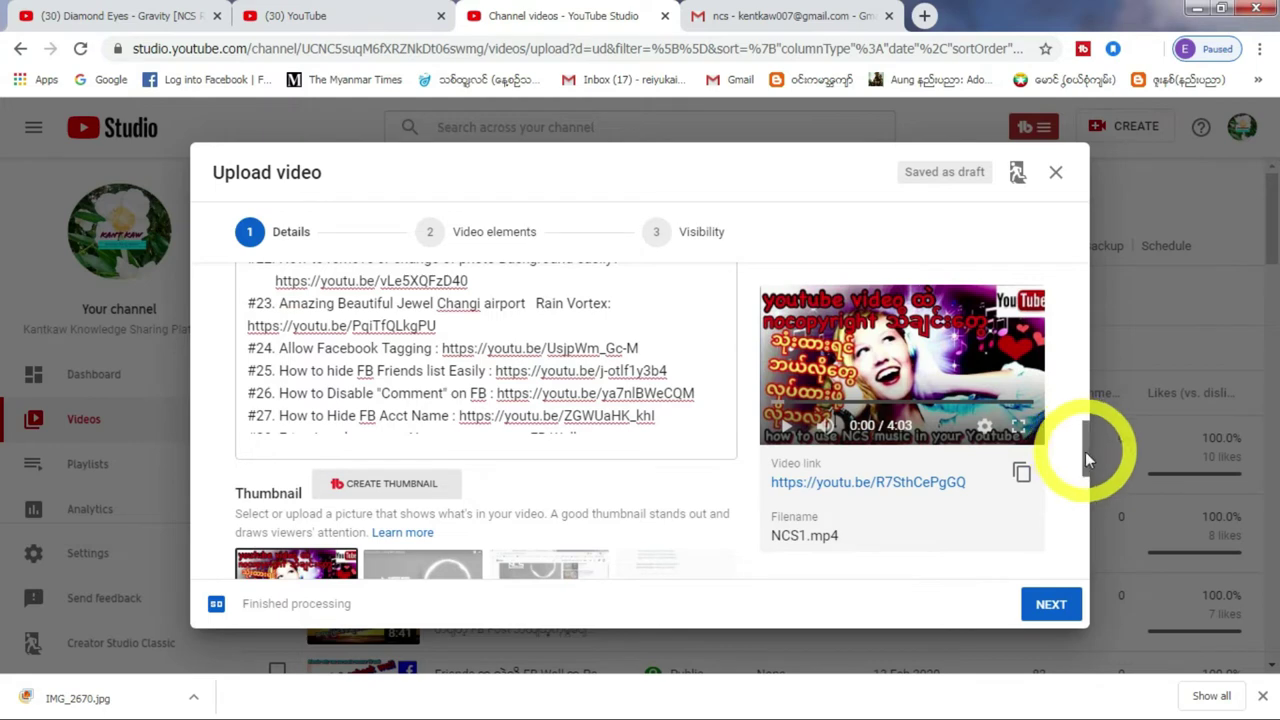
drag(1085, 449, 1086, 418)
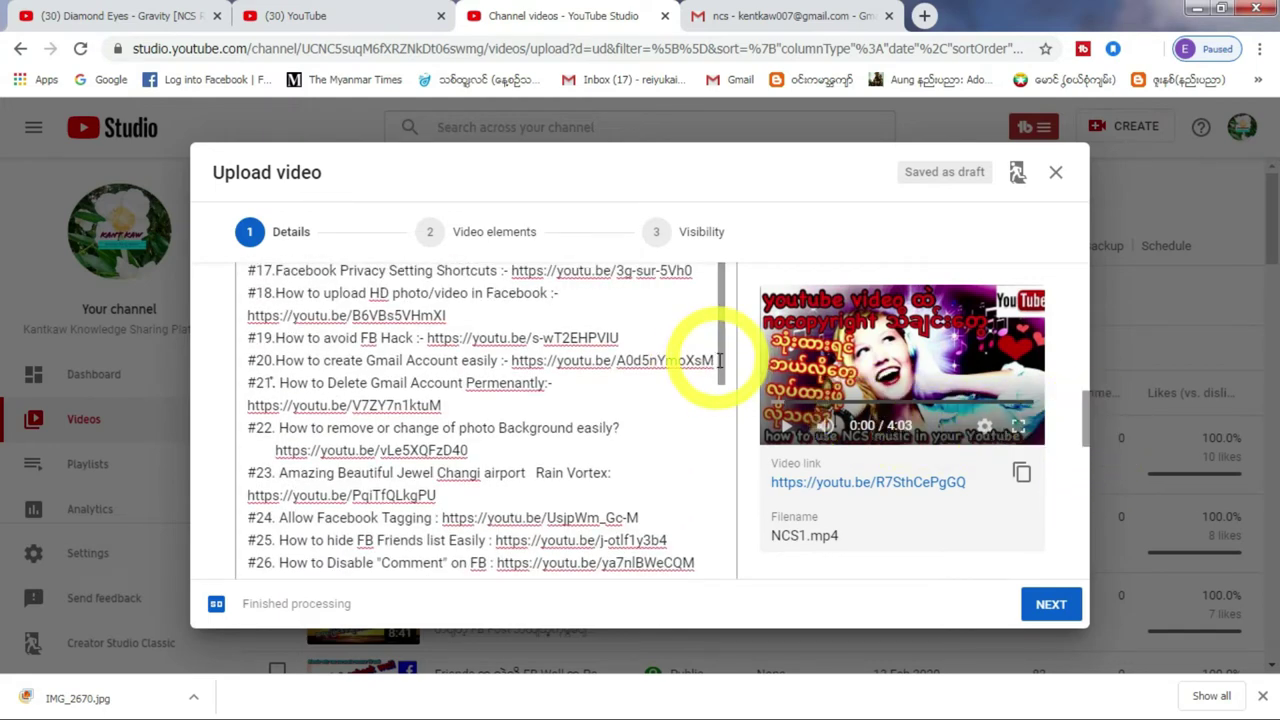
scroll(720, 400, down, 2)
scroll(733, 455, down, 4)
scroll(720, 453, down, 1)
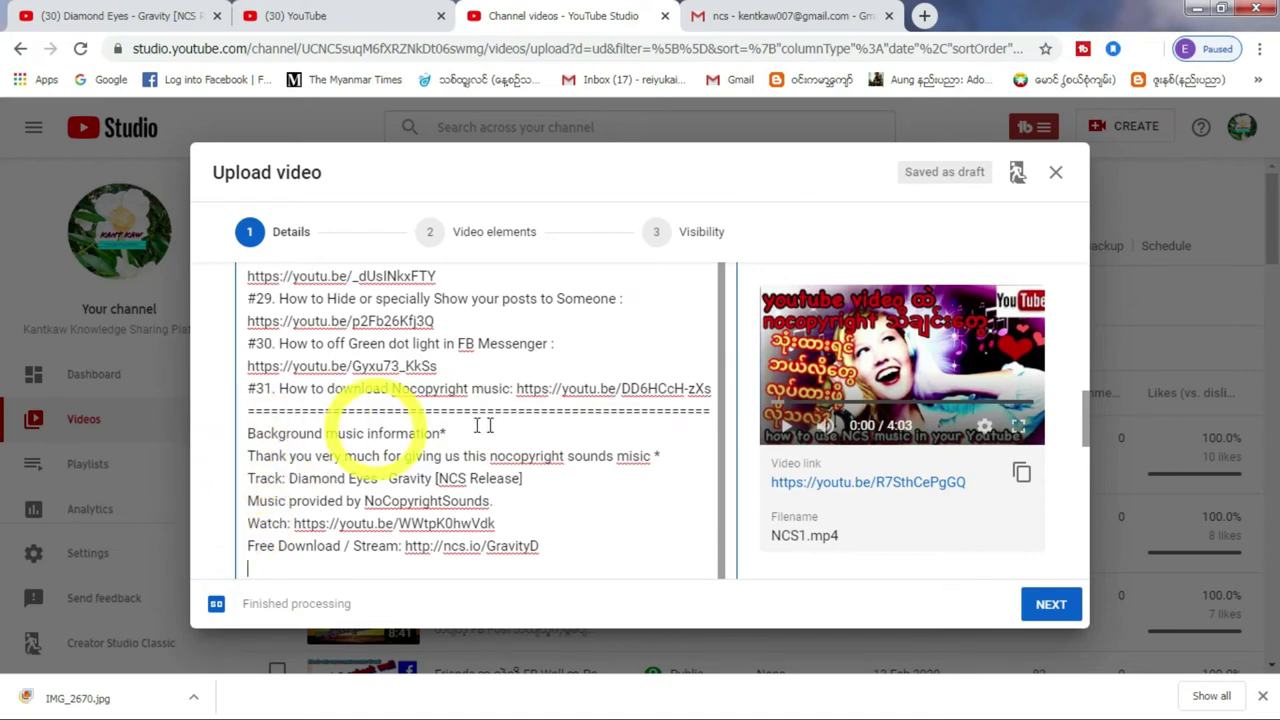
click(630, 565)
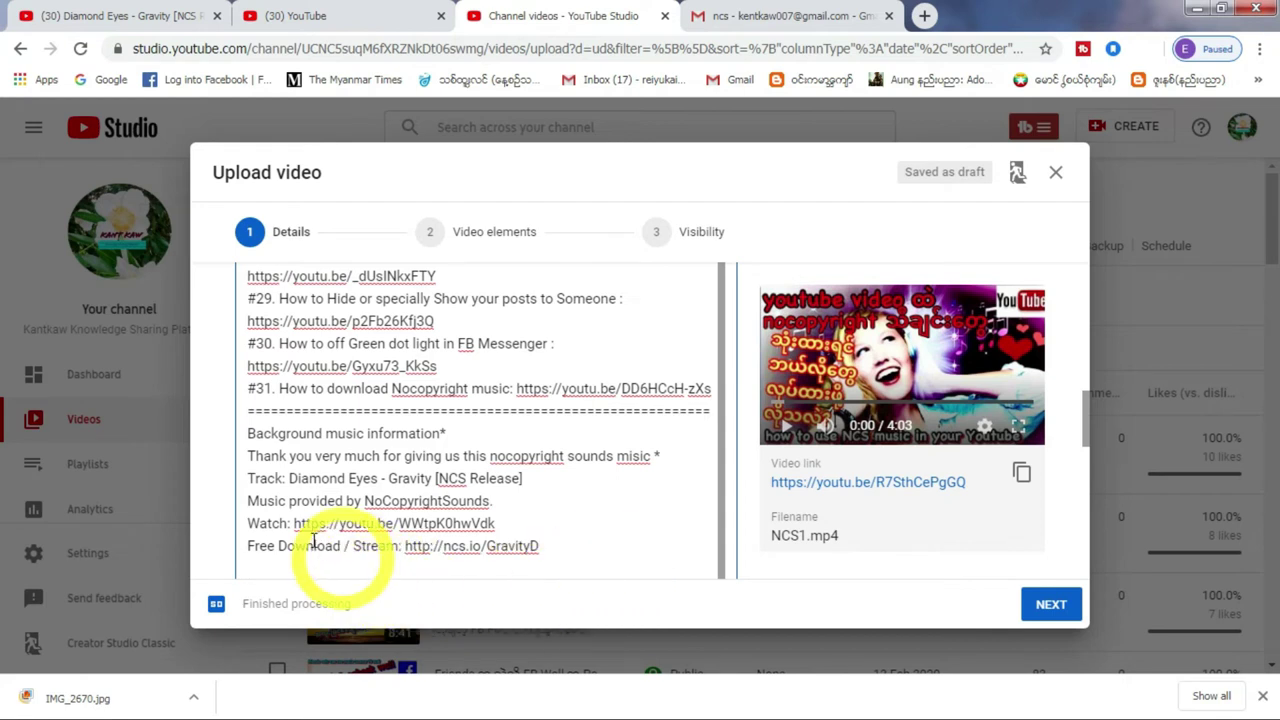